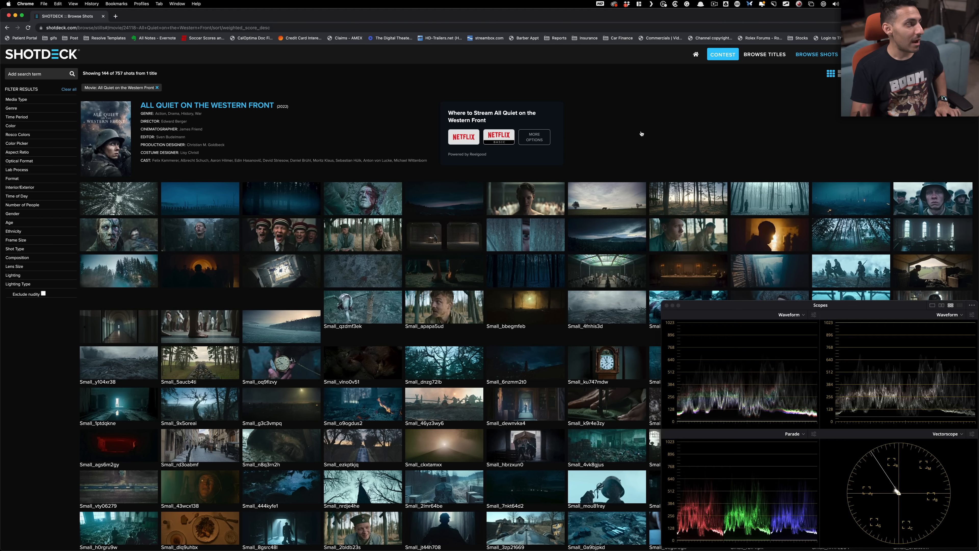
Switch to DaVinci Resolve and inspect the conv and fpe nodes, including the Film Looks LUT used for the print emulation
{"action": "key", "text": "super+Tab"}
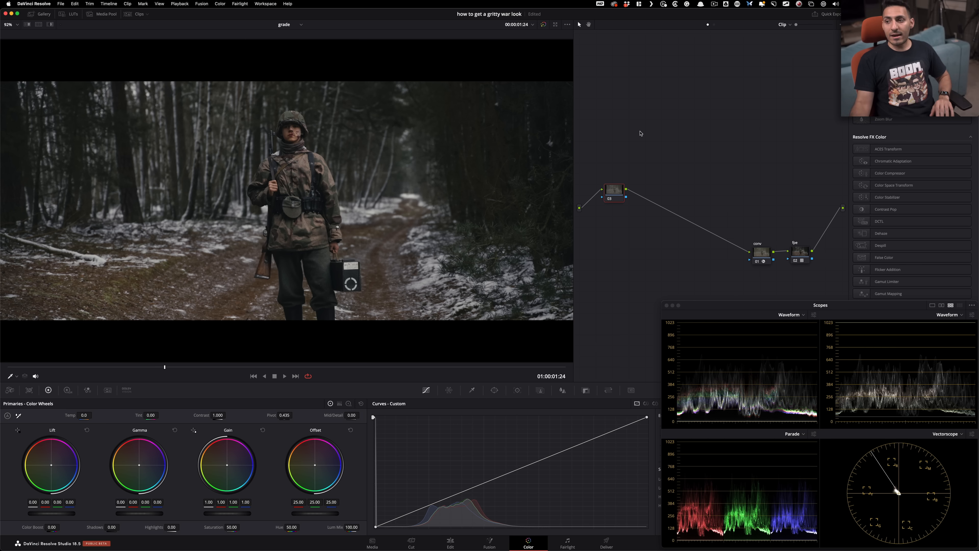
{"action": "left_click", "coordinate": [770, 263]}
{"action": "left_click", "coordinate": [799, 253]}
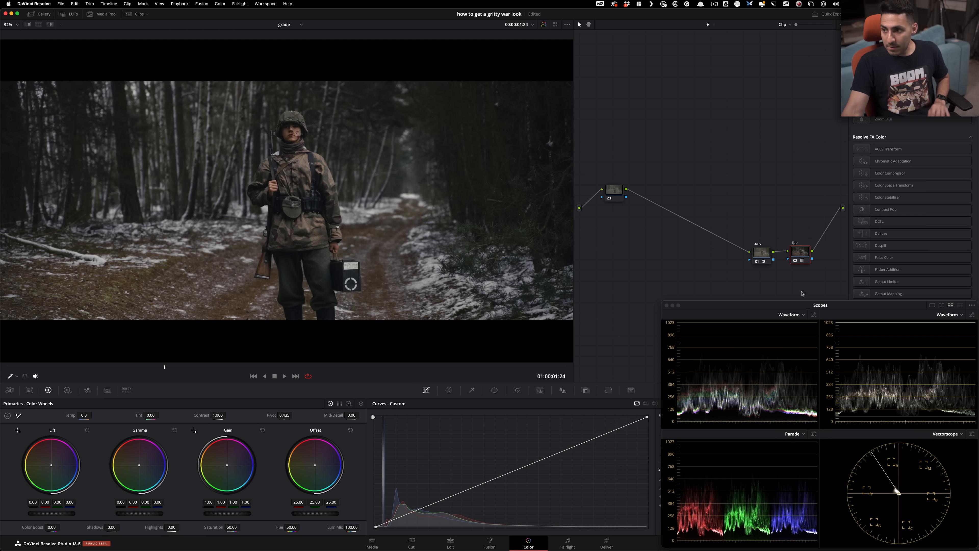
{"action": "right_click", "coordinate": [793, 251]}
{"action": "left_click", "coordinate": [826, 338]}
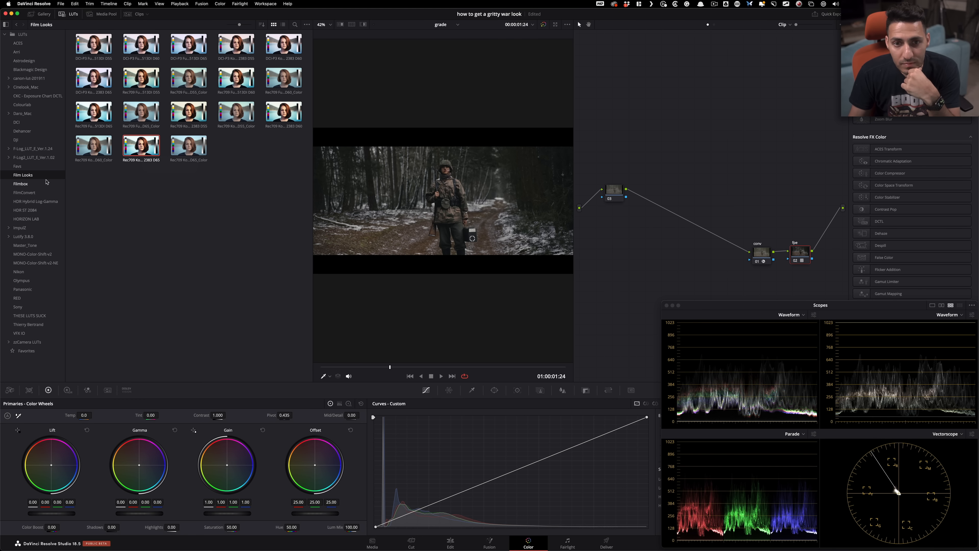
{"action": "left_click", "coordinate": [70, 14]}
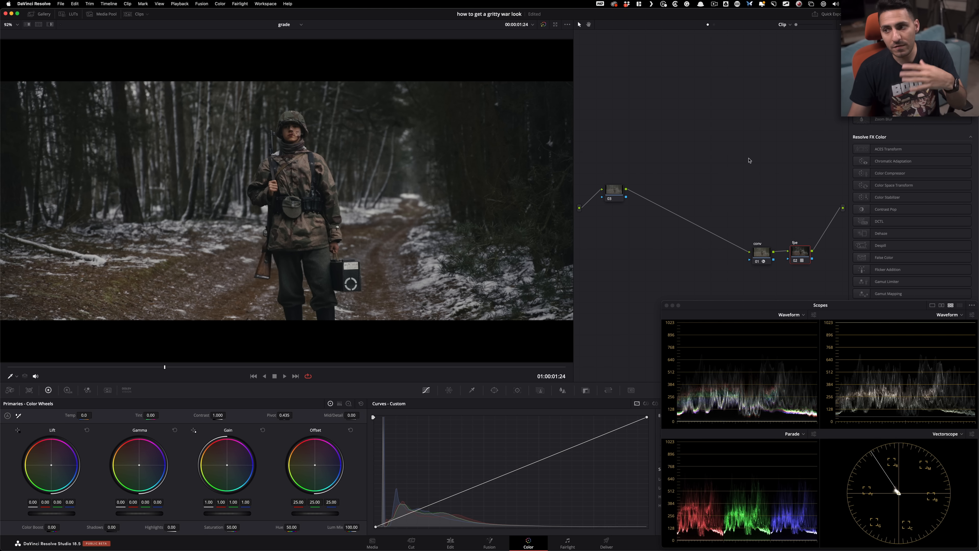
Label the first node (03) in the node tree as exp
{"action": "left_click", "coordinate": [609, 194]}
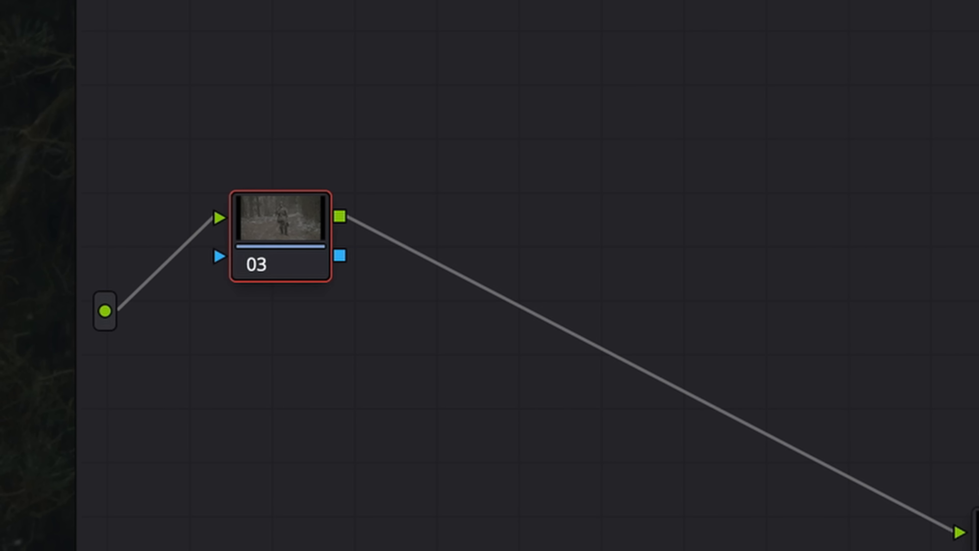
{"action": "type", "text": "exp"}
{"action": "key", "text": "Return"}
Add a serial node after the exp node and label it curves
{"action": "key", "text": "alt+s"}
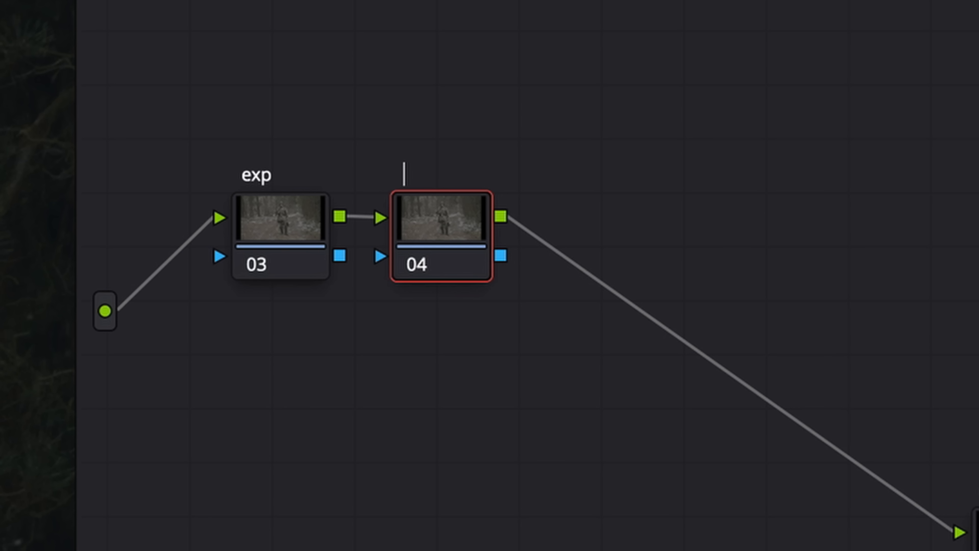
{"action": "type", "text": "cur"}
{"action": "key", "text": "BackSpace"}
{"action": "key", "text": "BackSpace"}
{"action": "type", "text": "urves"}
{"action": "key", "text": "Return"}
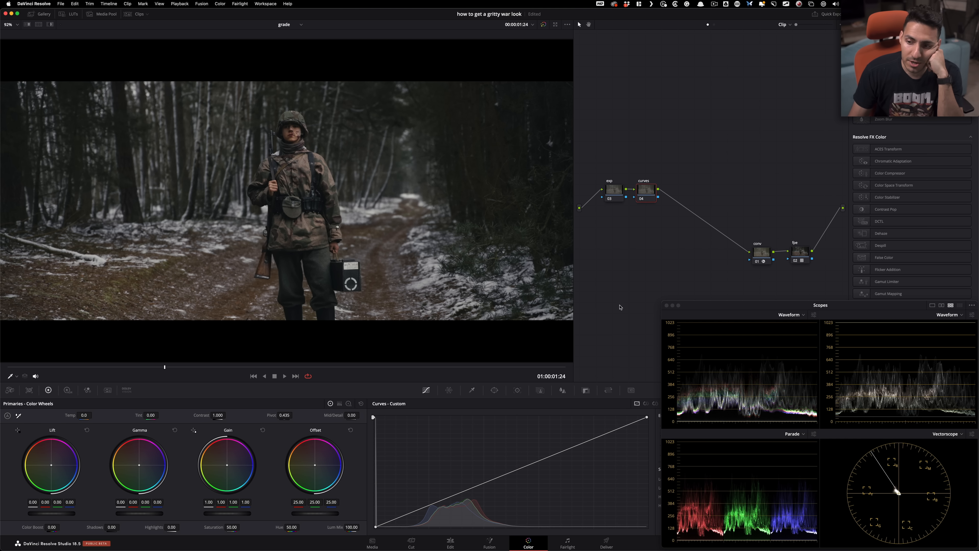
Open the custom curves in an enlarged floating window and arrange it beside the scopes so both remain usable
{"action": "left_click_drag", "start_coordinate": [689, 304], "coordinate": [664, 86]}
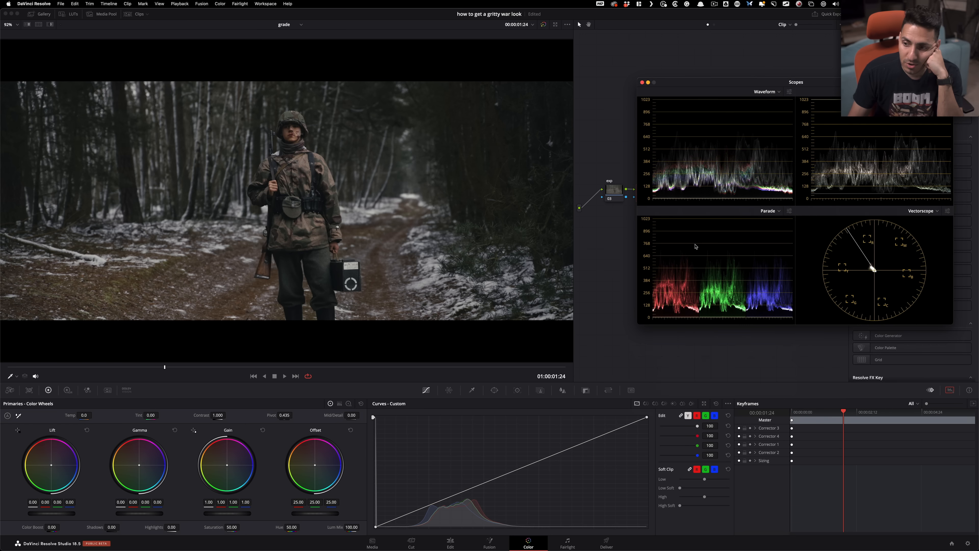
{"action": "left_click", "coordinate": [704, 403]}
{"action": "left_click_drag", "start_coordinate": [466, 187], "coordinate": [484, 333]}
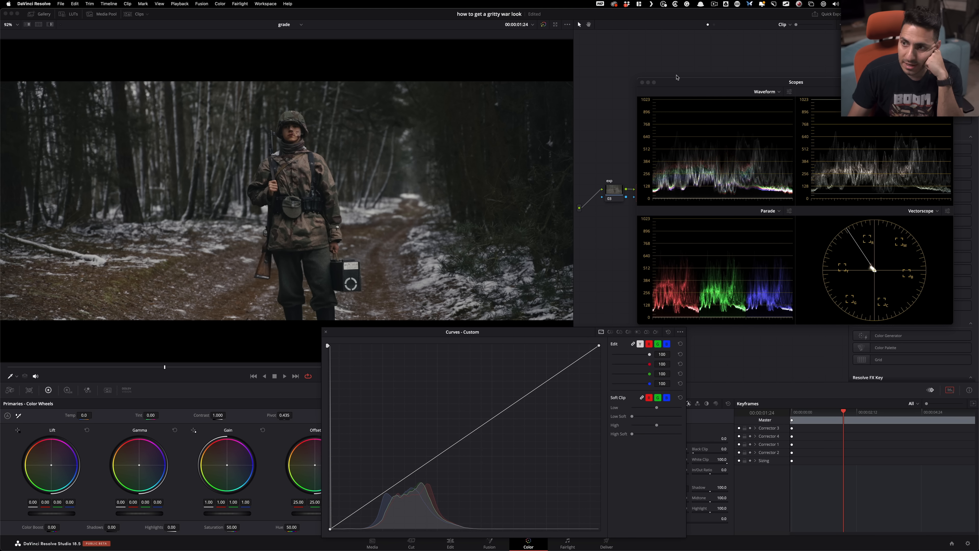
{"action": "left_click_drag", "start_coordinate": [676, 79], "coordinate": [700, 306]}
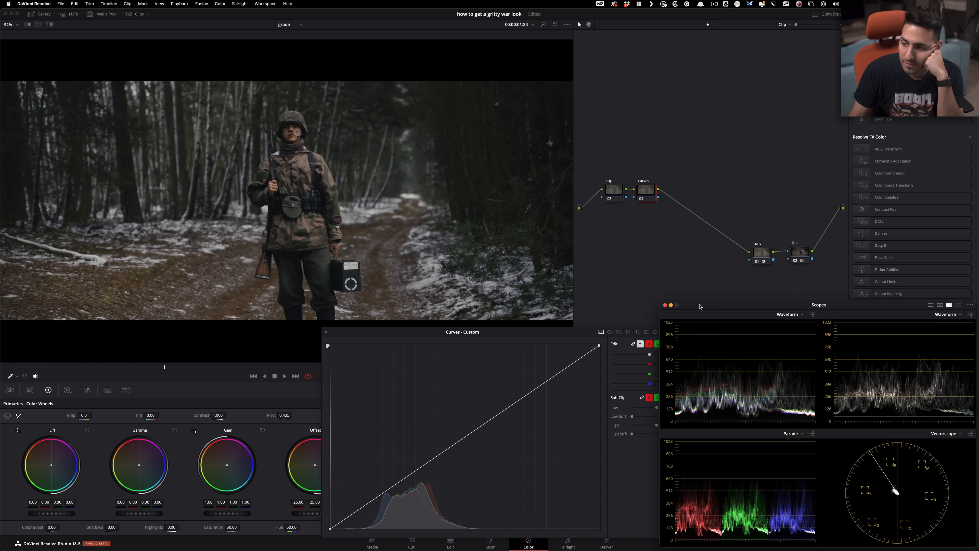
{"action": "left_click_drag", "start_coordinate": [532, 334], "coordinate": [502, 340]}
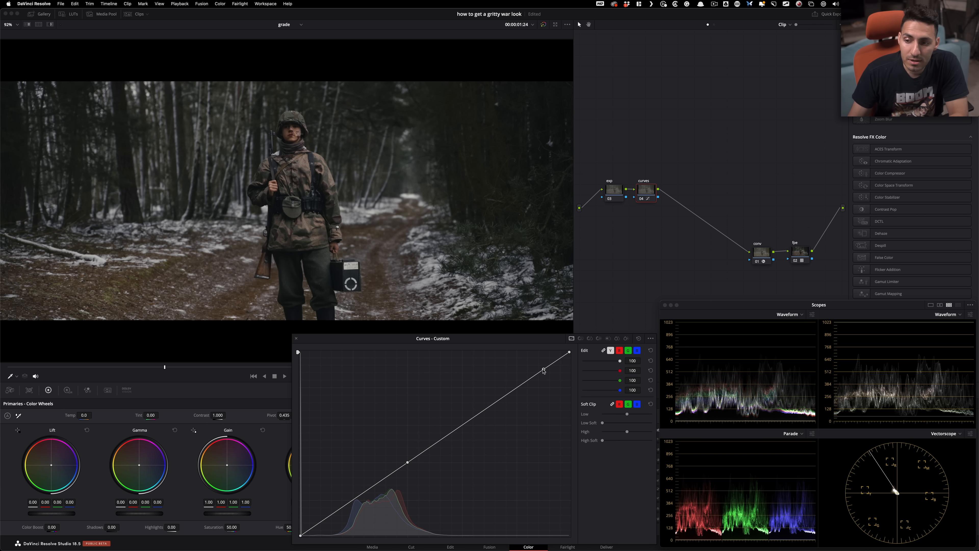
Raise the highlights and upper midtones of the custom curve with three points above the midtone anchor
{"action": "left_click_drag", "start_coordinate": [540, 372], "coordinate": [508, 365]}
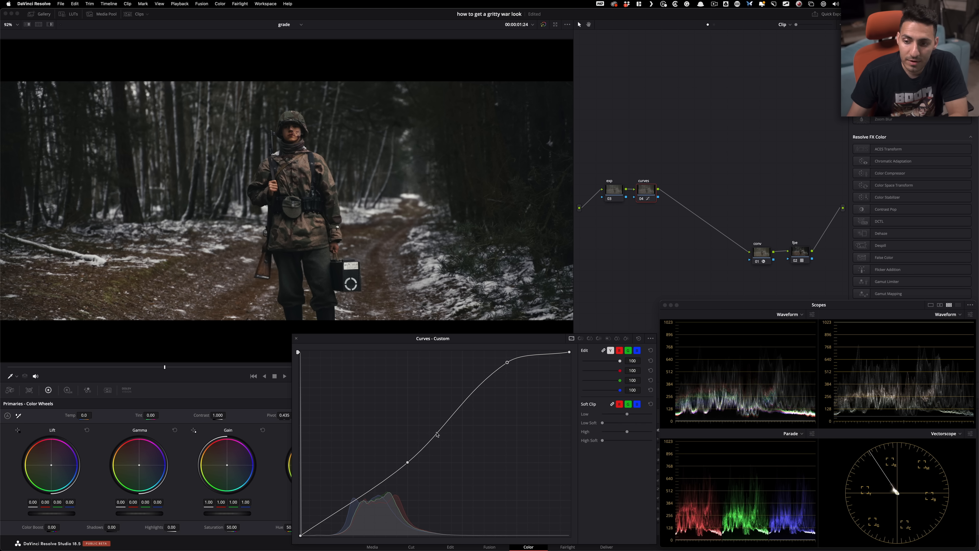
{"action": "left_click_drag", "start_coordinate": [438, 436], "coordinate": [443, 418]}
{"action": "left_click_drag", "start_coordinate": [472, 386], "coordinate": [472, 383]}
Toggle the curves node off and on repeatedly to compare the image with and without the highlight lift
{"action": "key", "text": "super+d"}
{"action": "key", "text": "super+d"}
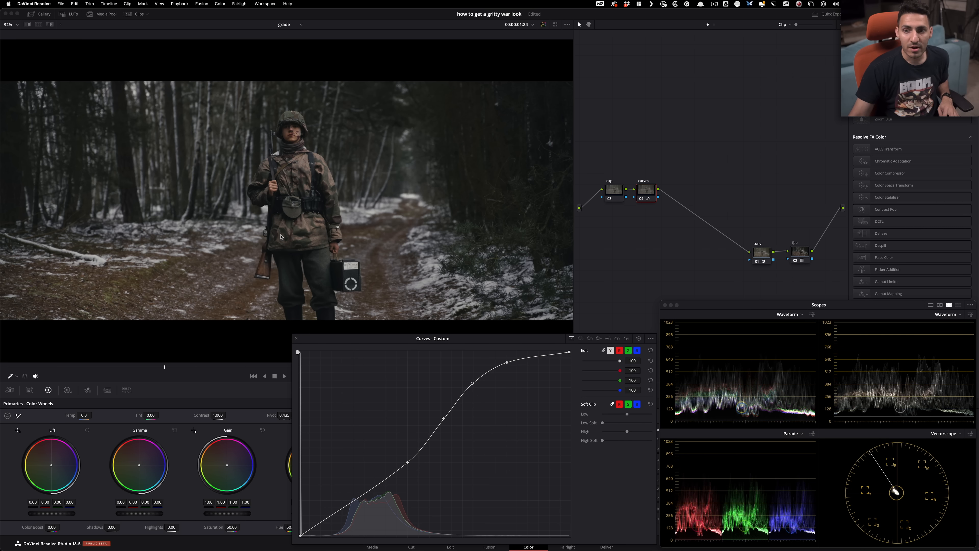
{"action": "key", "text": "super+d"}
{"action": "key", "text": "super+d"}
{"action": "key", "text": "super+d"}
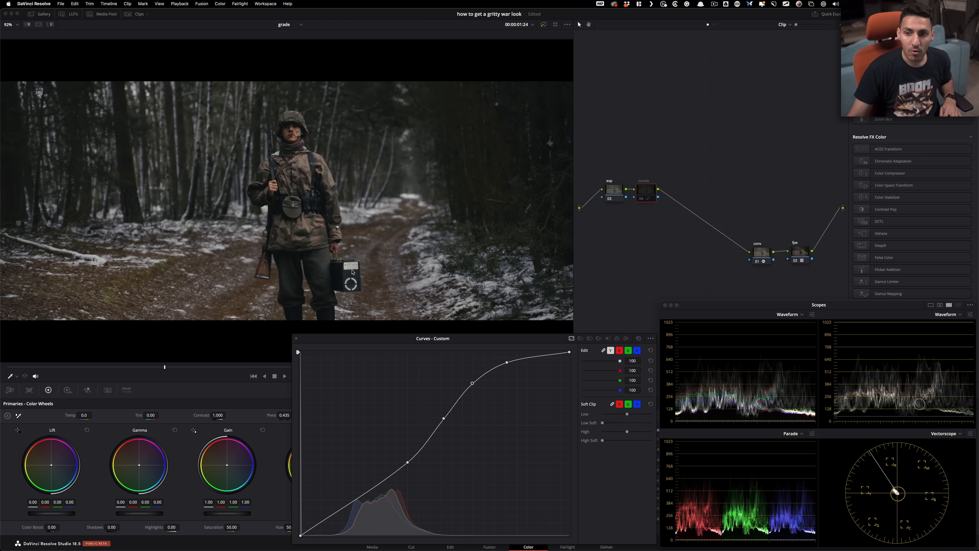
{"action": "key", "text": "super+d"}
{"action": "key", "text": "super+d"}
{"action": "key", "text": "super+d"}
{"action": "key", "text": "super+d"}
{"action": "key", "text": "super+d"}
{"action": "key", "text": "super+d"}
{"action": "key", "text": "super+d"}
{"action": "key", "text": "super+d"}
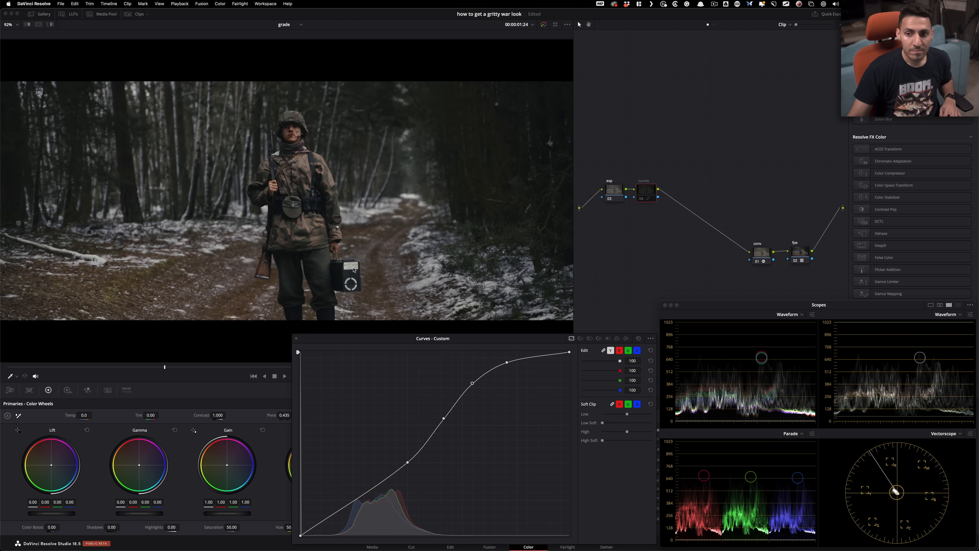
{"action": "key", "text": "super+d"}
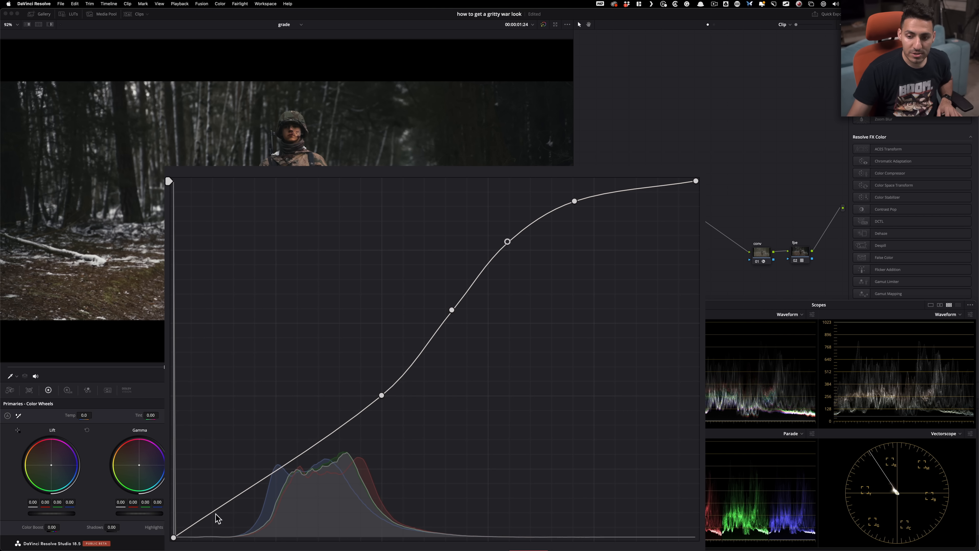
Pull the deepest shadows of the custom curve down slightly and add two anchor points in the lower midtones
{"action": "left_click_drag", "start_coordinate": [222, 504], "coordinate": [221, 518]}
{"action": "left_click", "coordinate": [281, 478]}
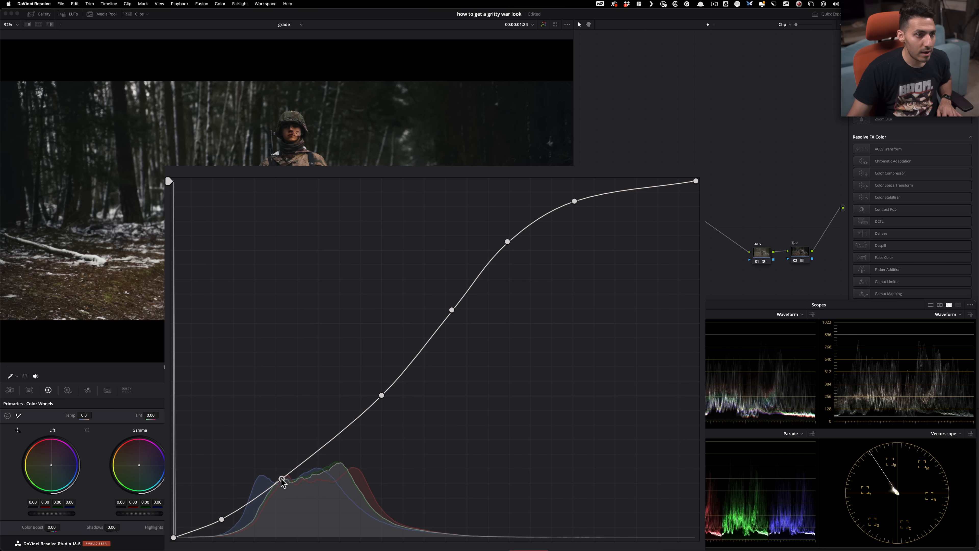
{"action": "left_click", "coordinate": [336, 443]}
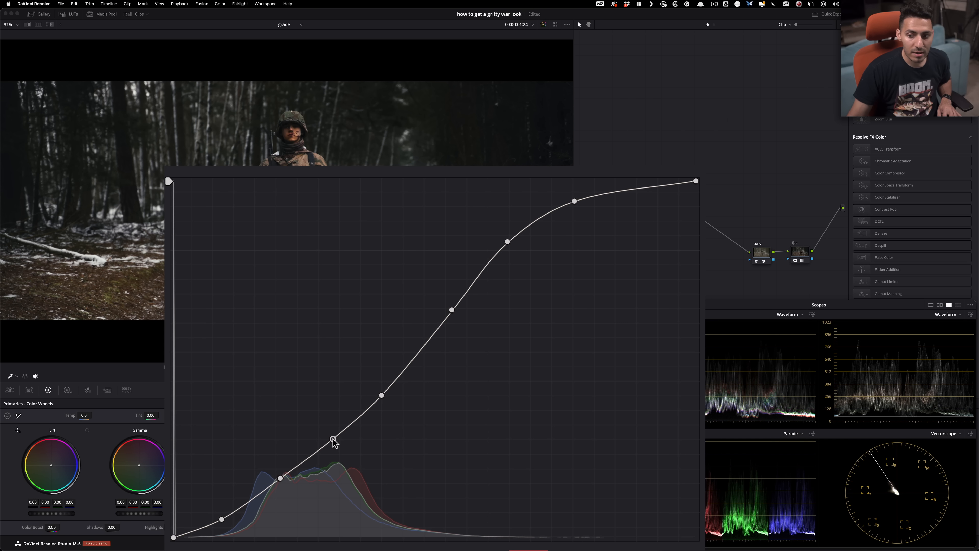
{"action": "left_click_drag", "start_coordinate": [338, 443], "coordinate": [332, 441]}
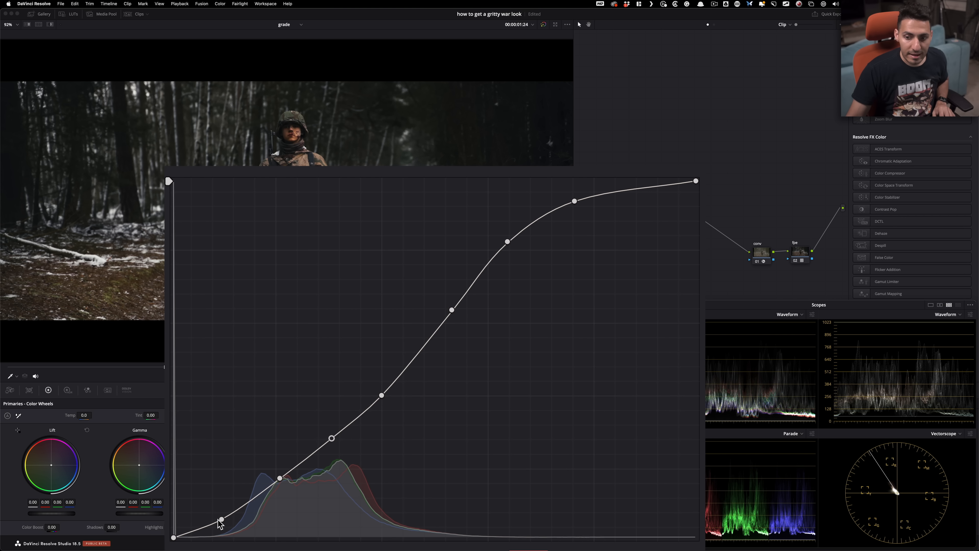
Fine-tune the curve's shadow, midtone and highlight points for a smoother contrast curve, and compare the result with the node bypassed
{"action": "left_click_drag", "start_coordinate": [222, 523], "coordinate": [227, 523]}
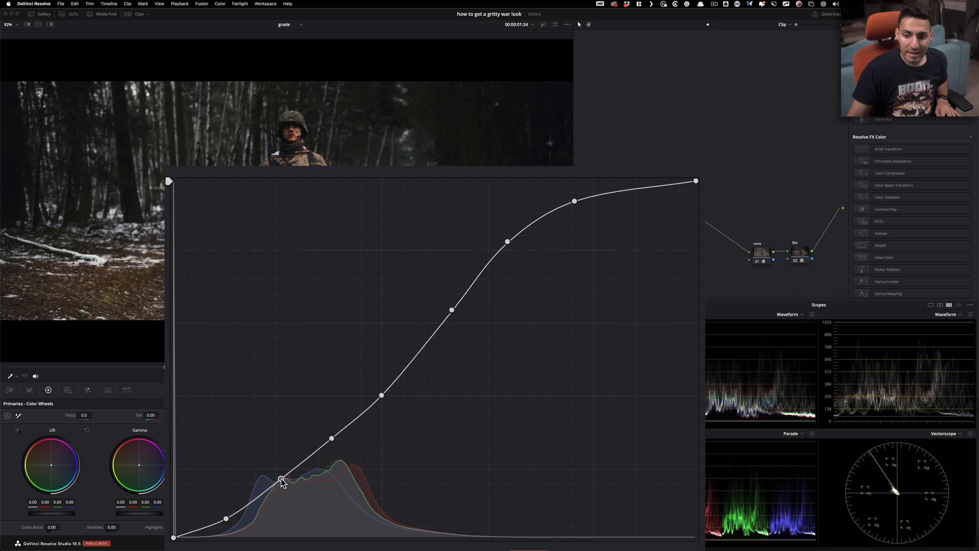
{"action": "left_click_drag", "start_coordinate": [282, 480], "coordinate": [285, 480]}
{"action": "left_click_drag", "start_coordinate": [451, 312], "coordinate": [449, 313]}
{"action": "left_click_drag", "start_coordinate": [507, 242], "coordinate": [506, 237]}
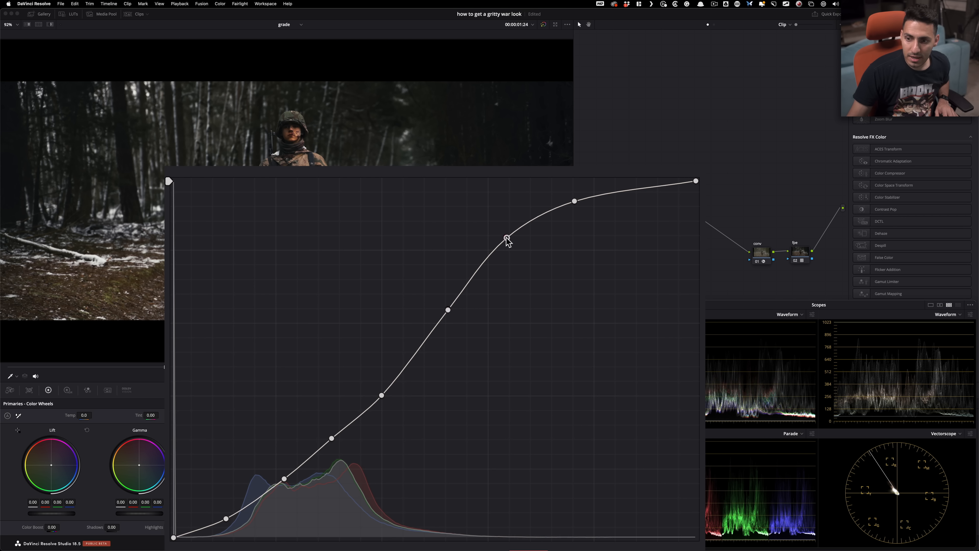
{"action": "left_click_drag", "start_coordinate": [574, 201], "coordinate": [585, 192]}
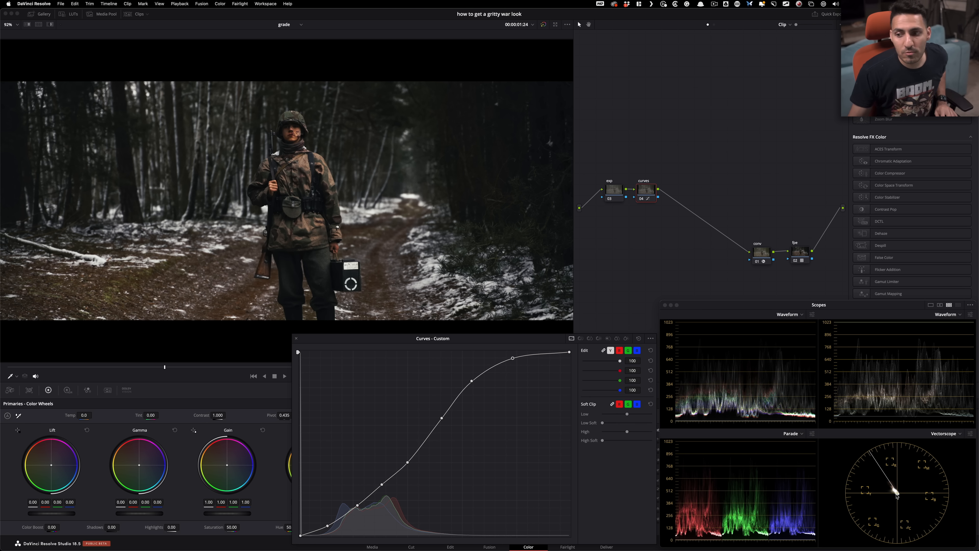
{"action": "key", "text": "super+d"}
{"action": "key", "text": "super+d"}
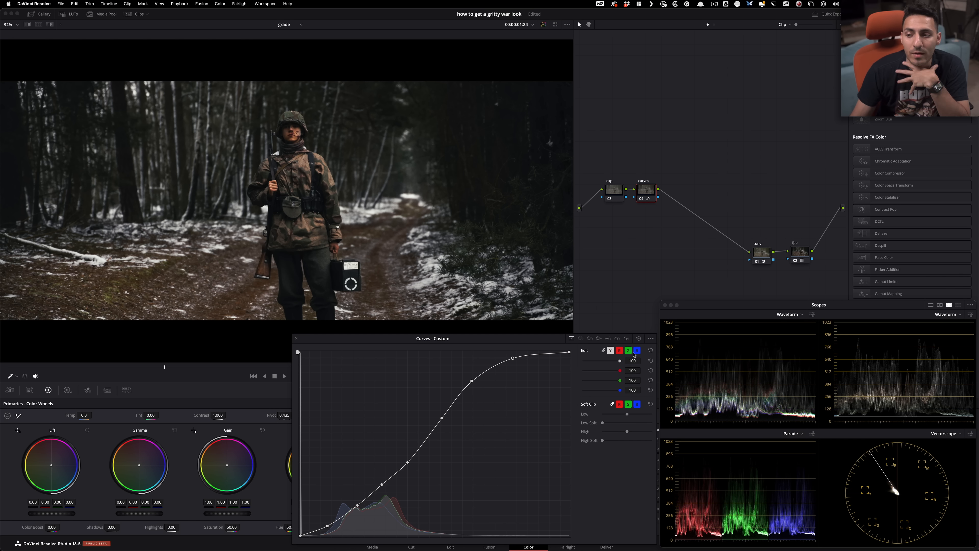
Set the red channel's custom curve intensity to 50 on the curves node
{"action": "double_click", "coordinate": [633, 371]}
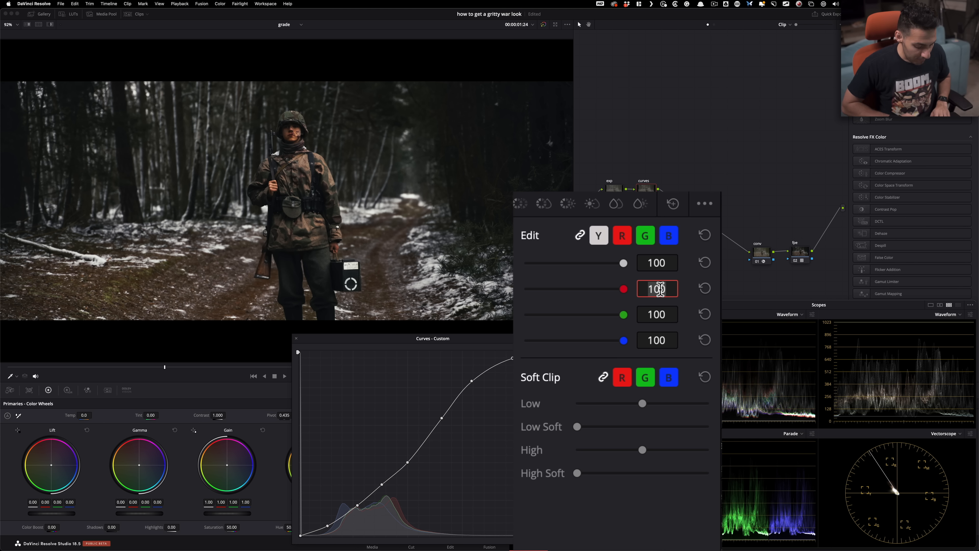
{"action": "type", "text": "50"}
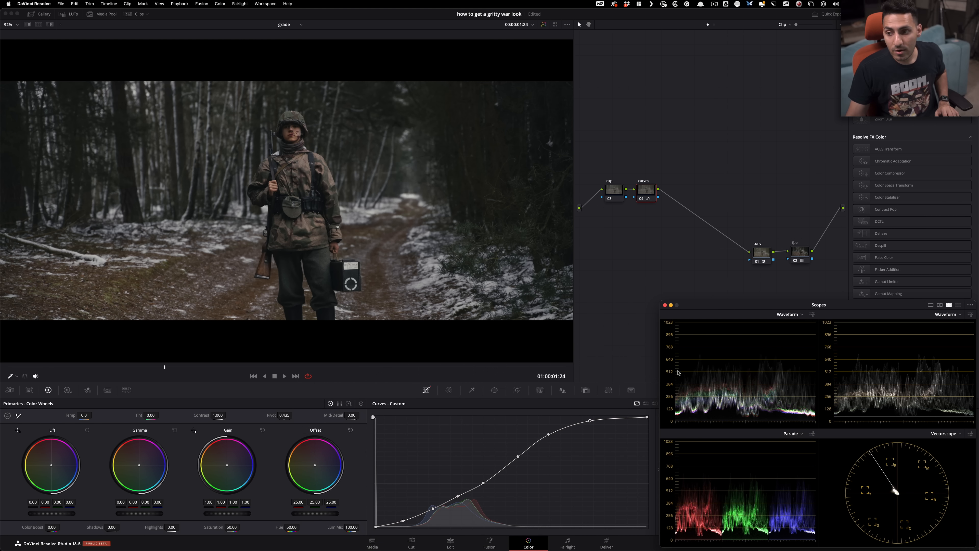